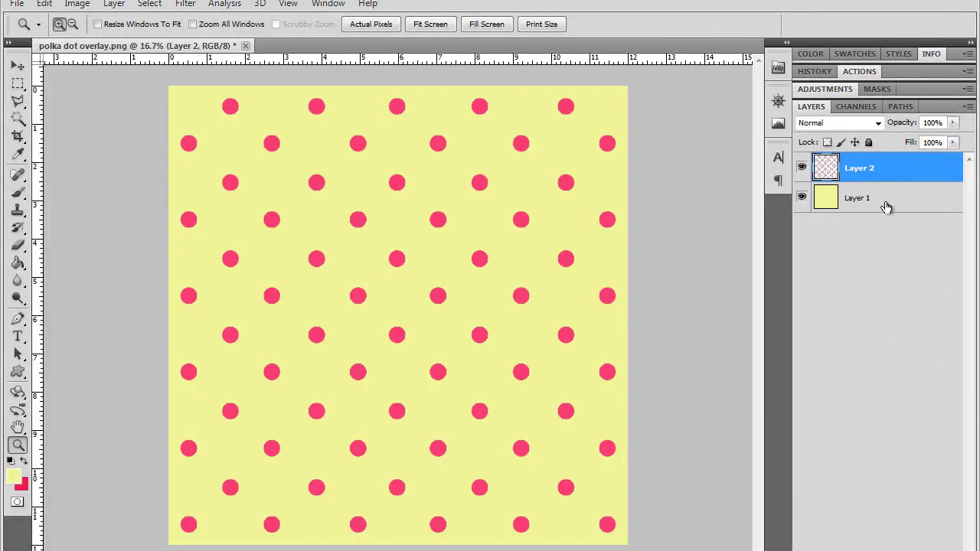
Select the solid yellow Layer 1 in the Layers panel instead of the pink-dot Layer 2
{"action": "left_click", "coordinate": [886, 207]}
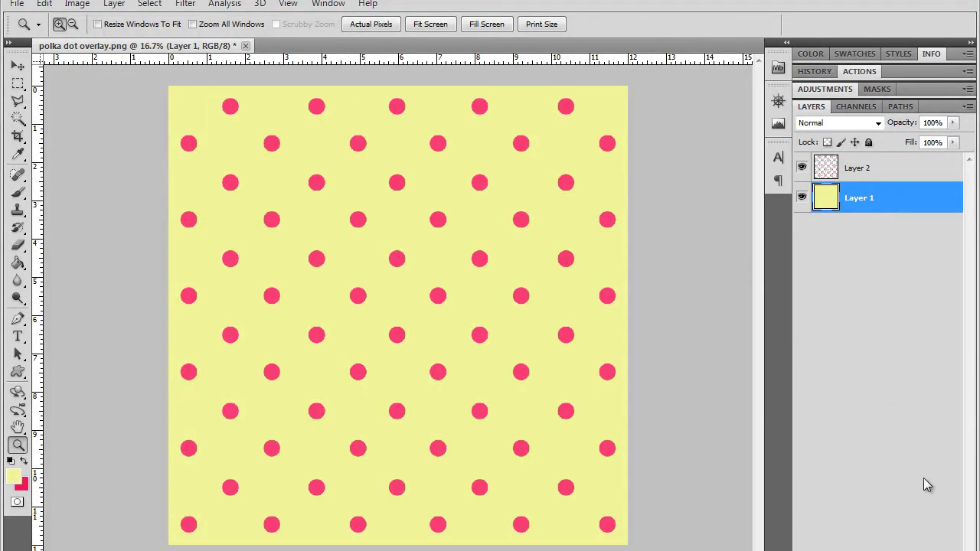
Create a new empty Layer 3 directly above Layer 1 with Ctrl+Shift+Alt+N
{"action": "key", "text": "ctrl+shift+alt+n"}
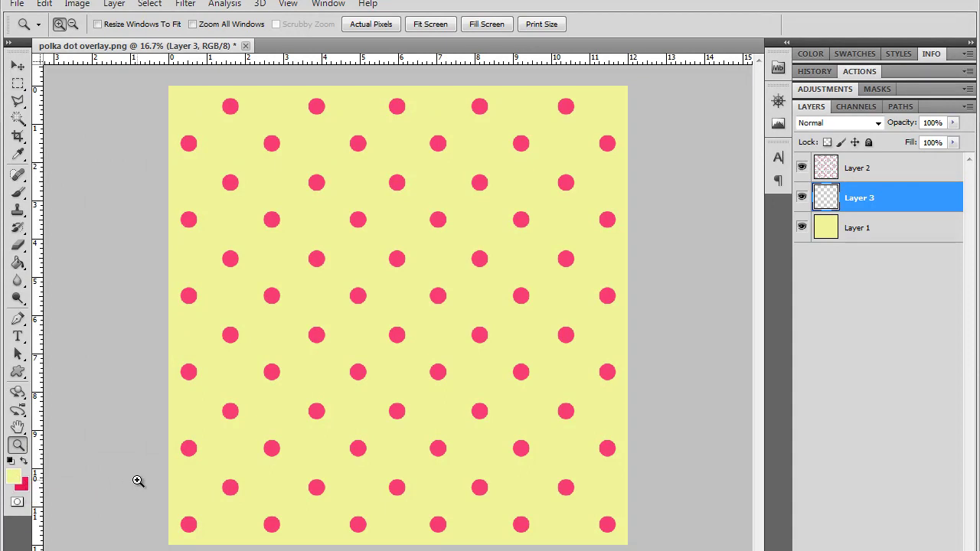
Load the paint01_ sponge brush set into the Brush tool, replacing the current brushes
{"action": "key", "text": "b"}
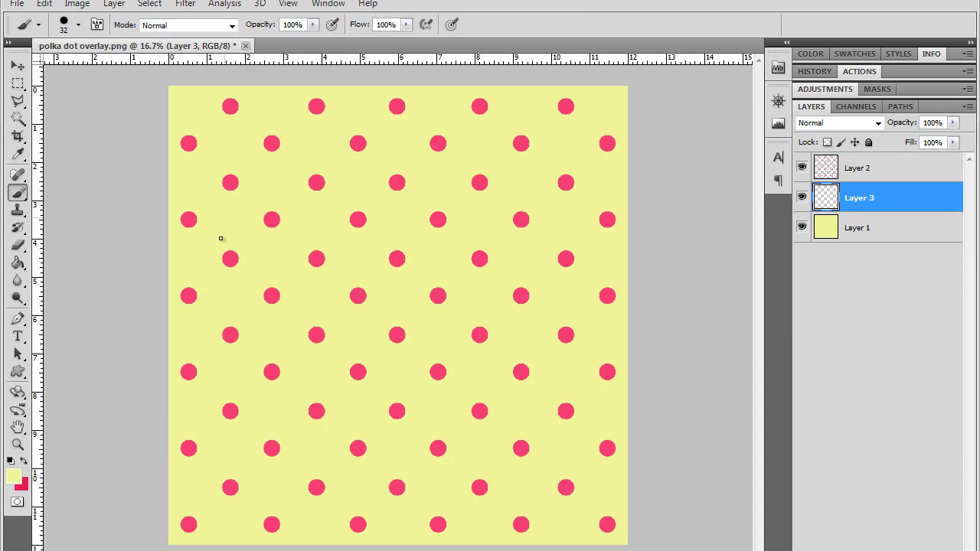
{"action": "left_click", "coordinate": [79, 25]}
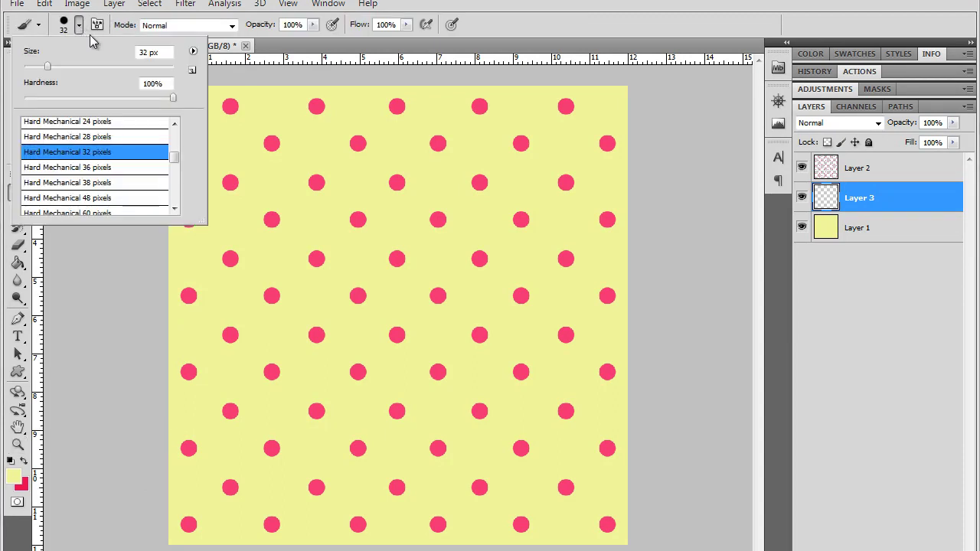
{"action": "left_click", "coordinate": [193, 52]}
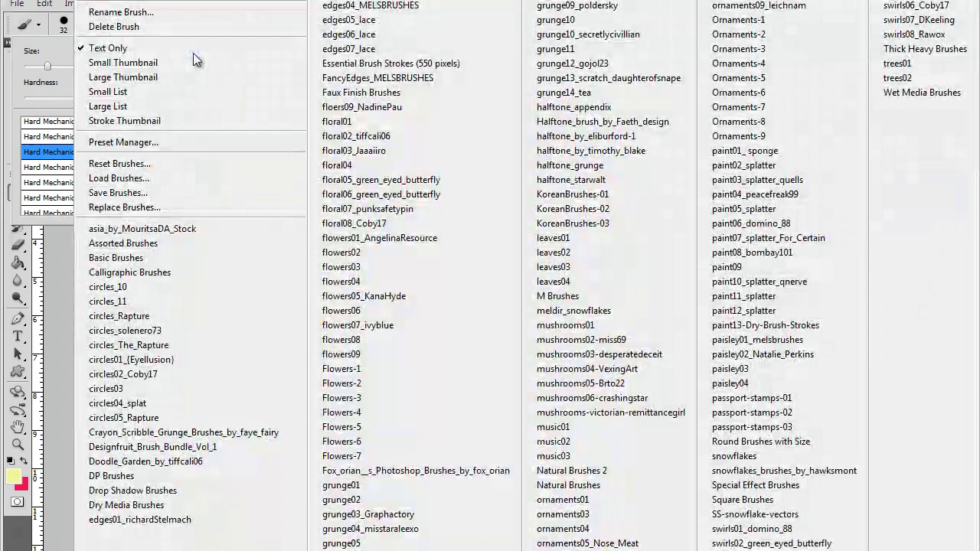
{"action": "left_click", "coordinate": [736, 151]}
{"action": "left_click", "coordinate": [413, 214]}
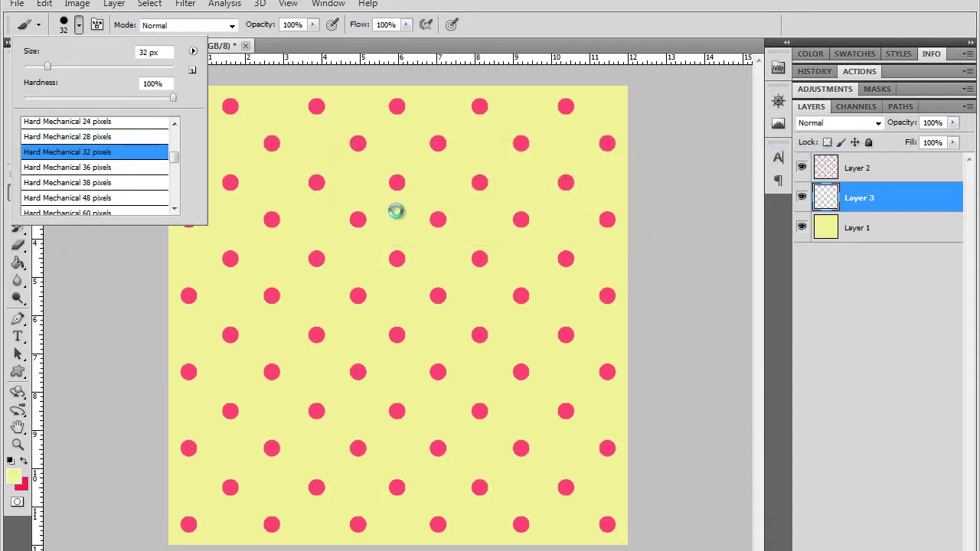
Choose the Sponge-Brush-4 preset and reduce its size from 2488 px to 257 px
{"action": "mouse_move", "coordinate": [174, 185]}
{"action": "left_mouse_down"}
{"action": "mouse_move", "coordinate": [178, 157]}
{"action": "mouse_move", "coordinate": [176, 170]}
{"action": "left_mouse_up"}
{"action": "left_click", "coordinate": [157, 158]}
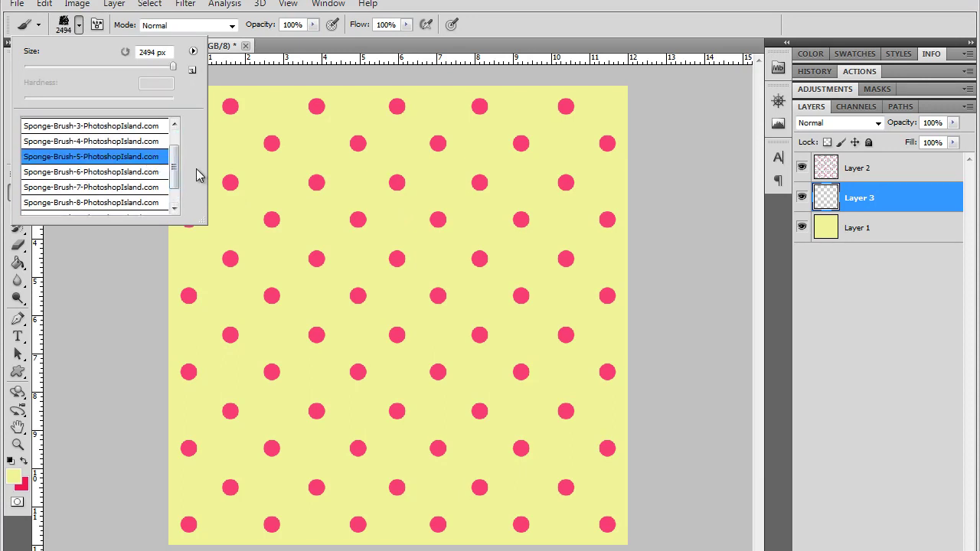
{"action": "left_click", "coordinate": [157, 173]}
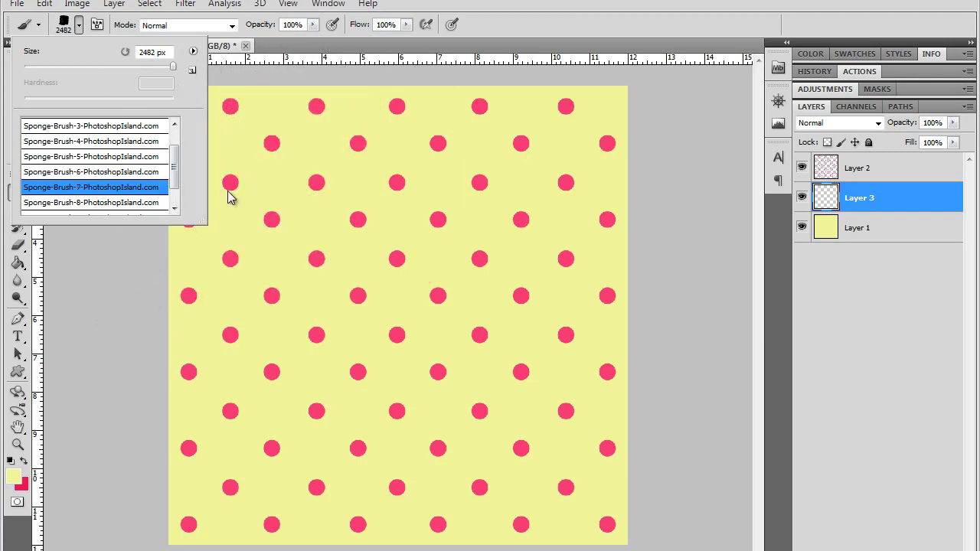
{"action": "left_click", "coordinate": [156, 142]}
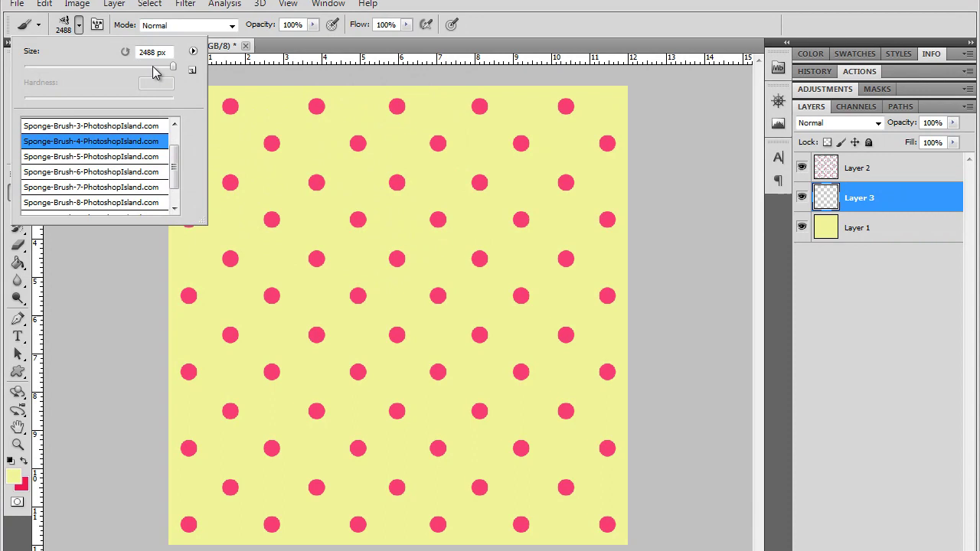
{"action": "left_click_drag", "start_coordinate": [153, 68], "coordinate": [139, 68]}
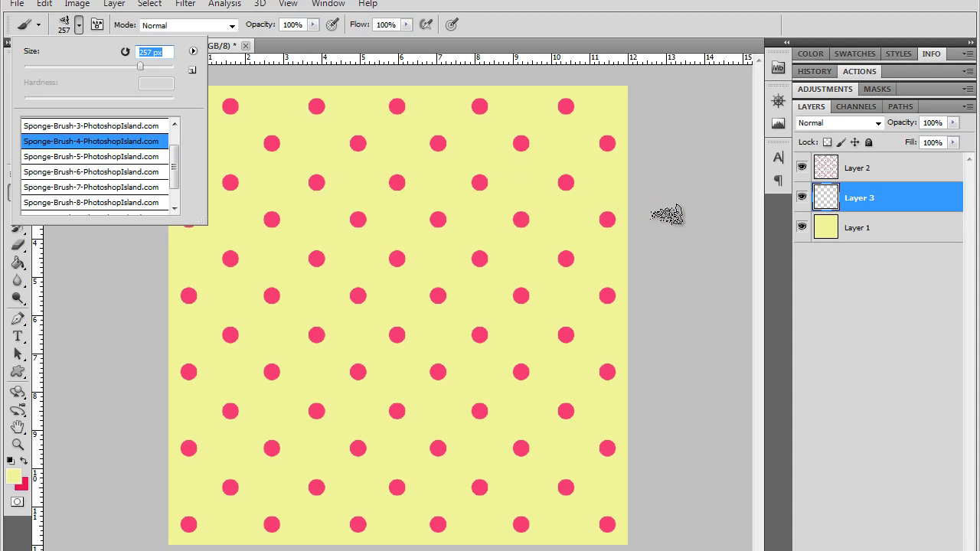
{"action": "key", "text": "Return"}
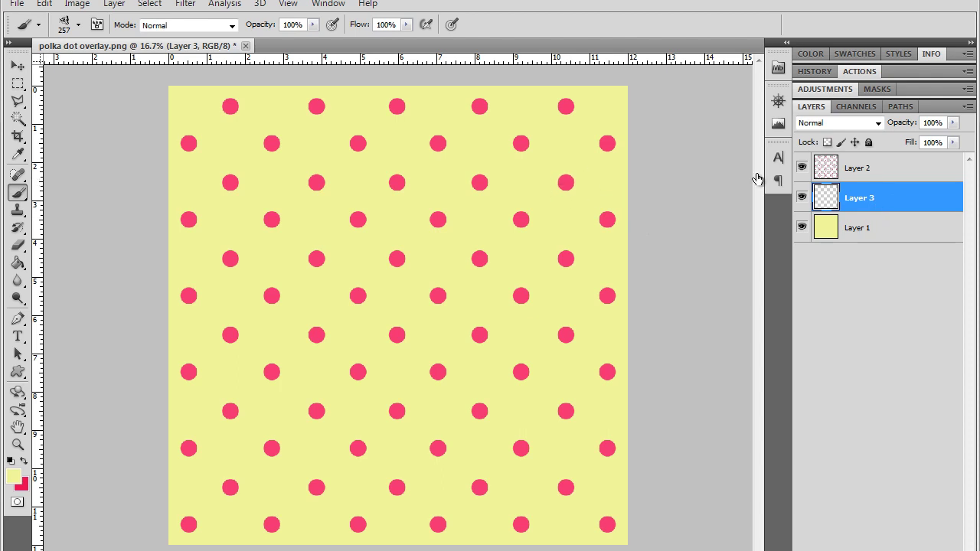
Clip the polka-dot Layer 2 to Layer 3 and make Layer 3 active
{"action": "left_click", "coordinate": [887, 173]}
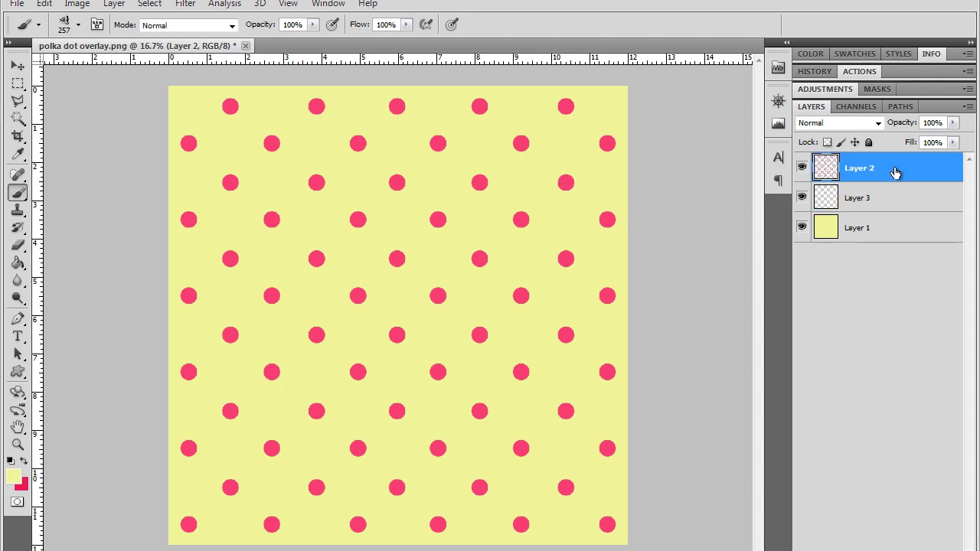
{"action": "right_click", "coordinate": [895, 174]}
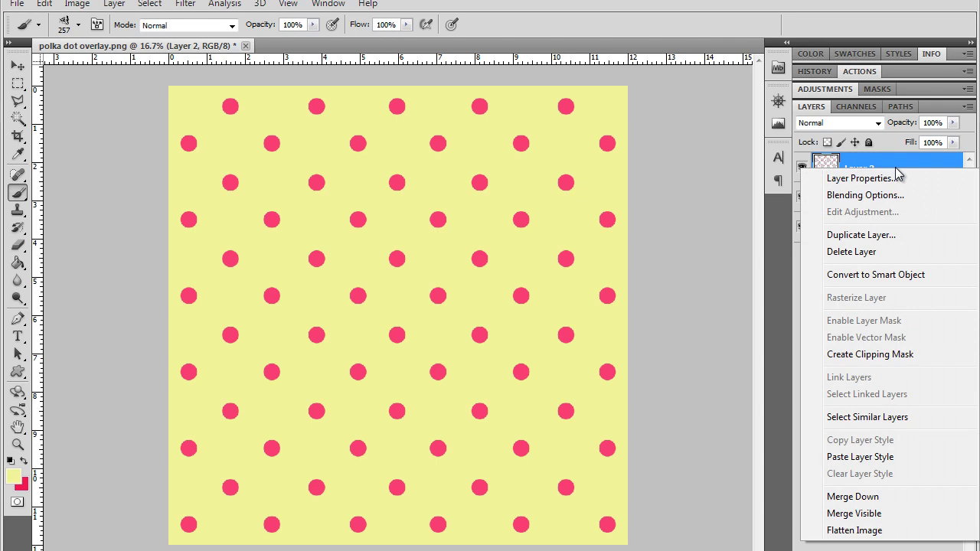
{"action": "left_click", "coordinate": [917, 356]}
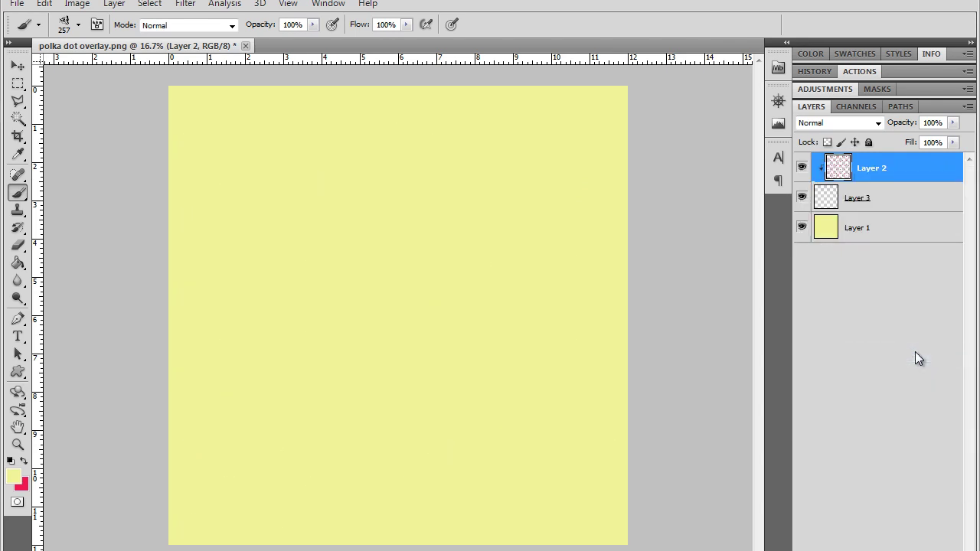
{"action": "left_click", "coordinate": [894, 200]}
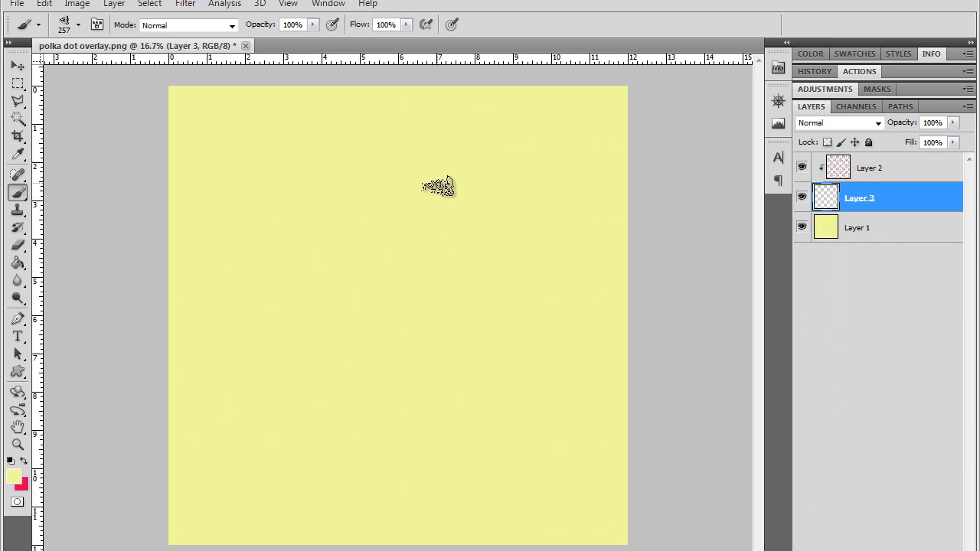
Stamp six sponge-textured pink dots in a cross pattern near the canvas top
{"action": "left_click", "coordinate": [480, 178]}
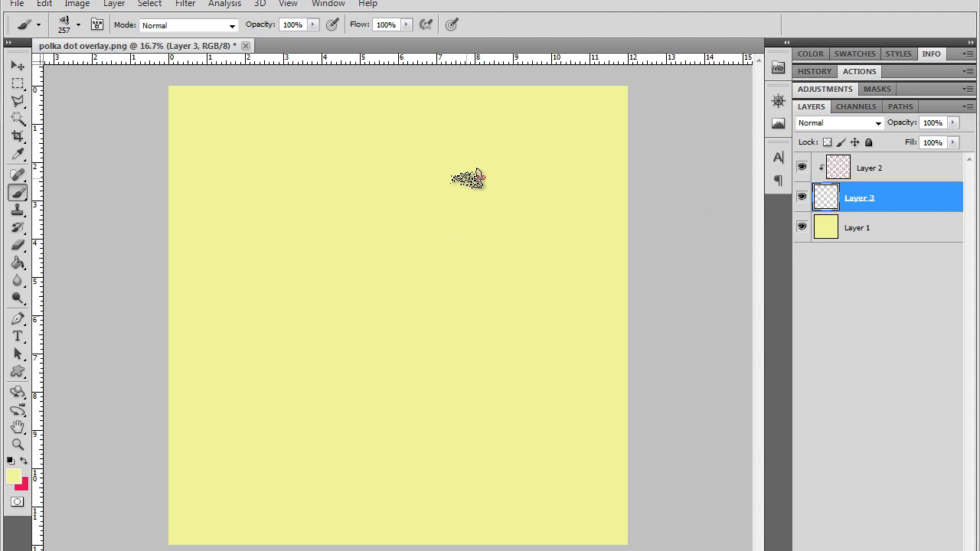
{"action": "mouse_move", "coordinate": [467, 177]}
{"action": "left_mouse_down"}
{"action": "mouse_move", "coordinate": [472, 191]}
{"action": "mouse_move", "coordinate": [493, 187]}
{"action": "left_mouse_up"}
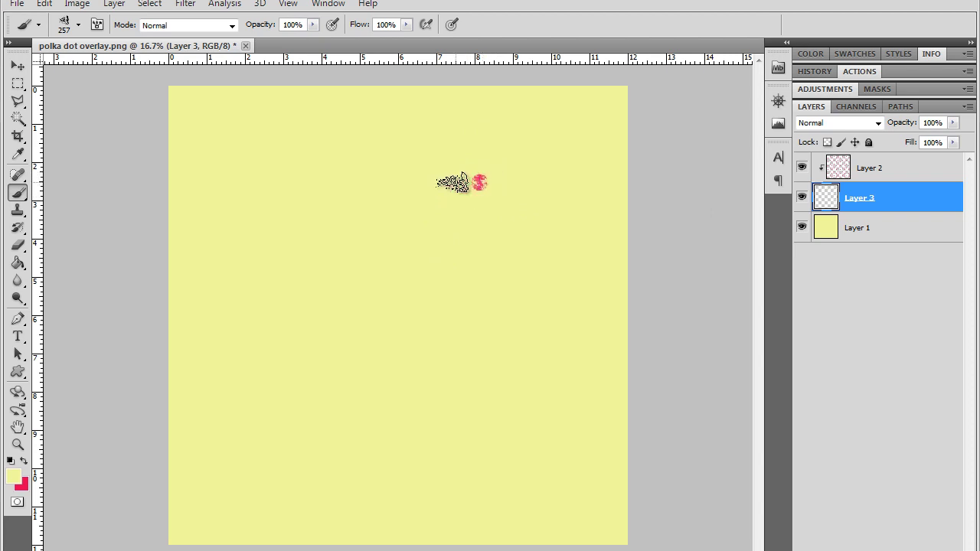
{"action": "left_click", "coordinate": [396, 106]}
{"action": "left_click", "coordinate": [396, 106]}
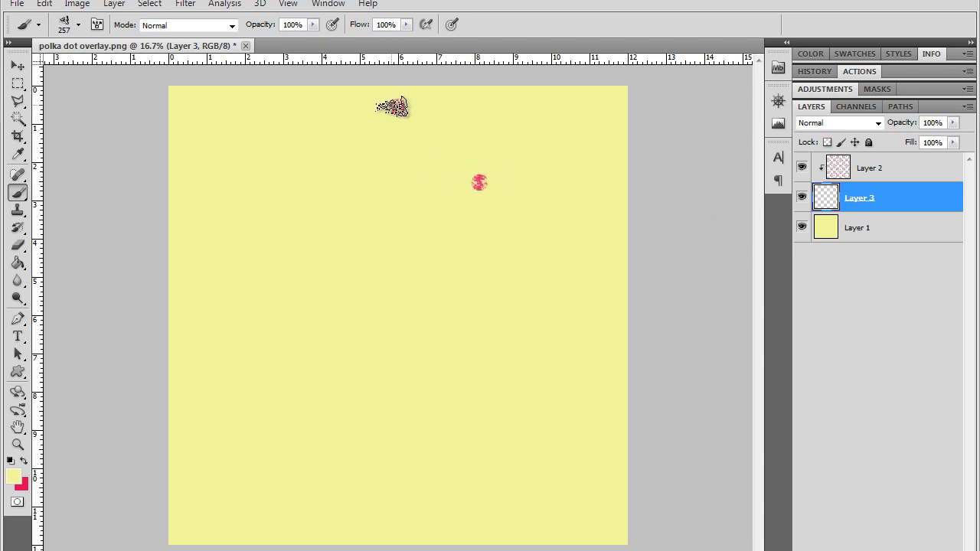
{"action": "left_click", "coordinate": [360, 143]}
{"action": "left_click", "coordinate": [358, 143]}
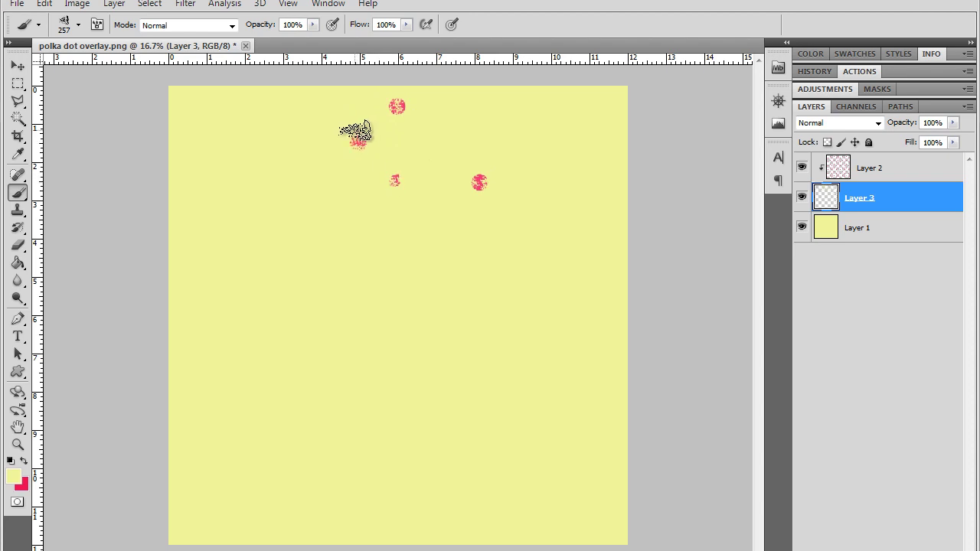
{"action": "left_click", "coordinate": [397, 182]}
{"action": "left_click", "coordinate": [358, 215]}
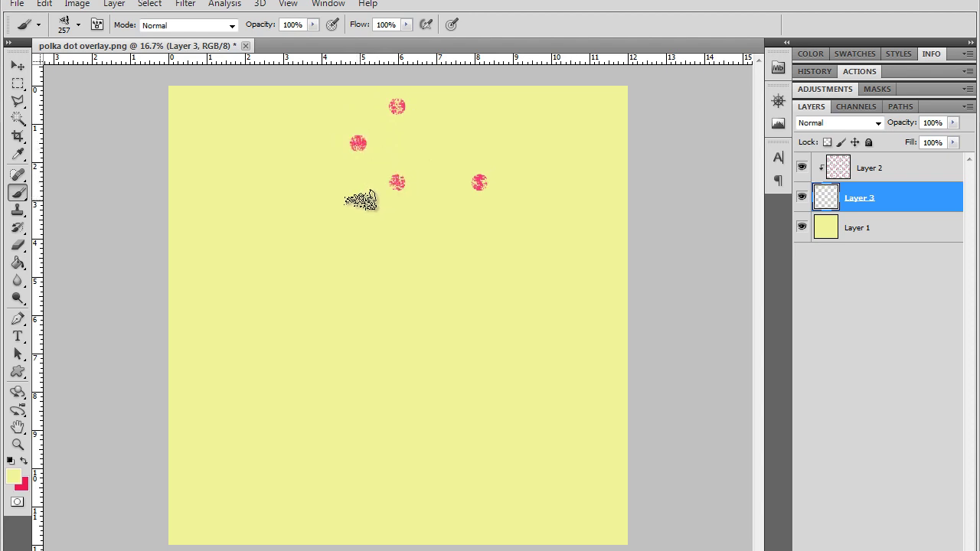
{"action": "left_click", "coordinate": [316, 180]}
{"action": "left_click", "coordinate": [358, 218]}
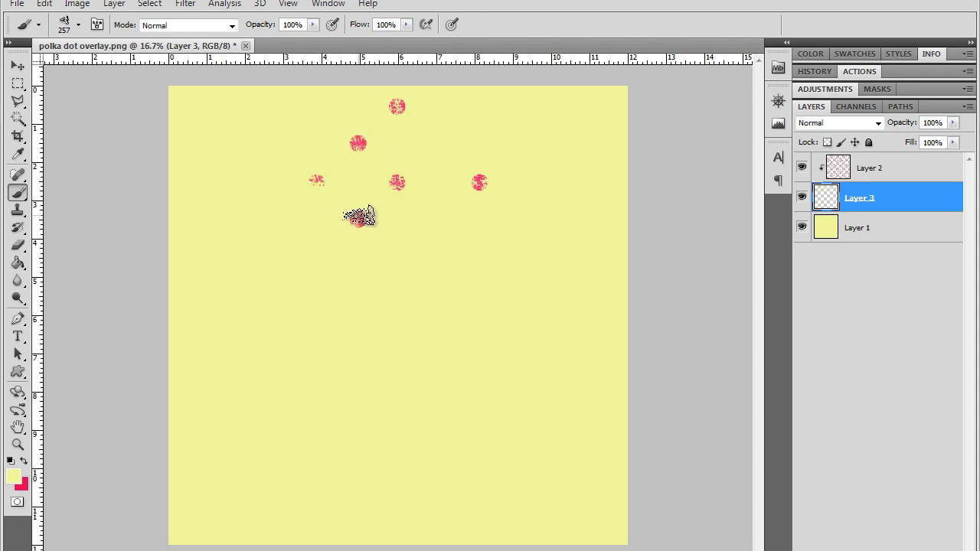
{"action": "left_click", "coordinate": [316, 181]}
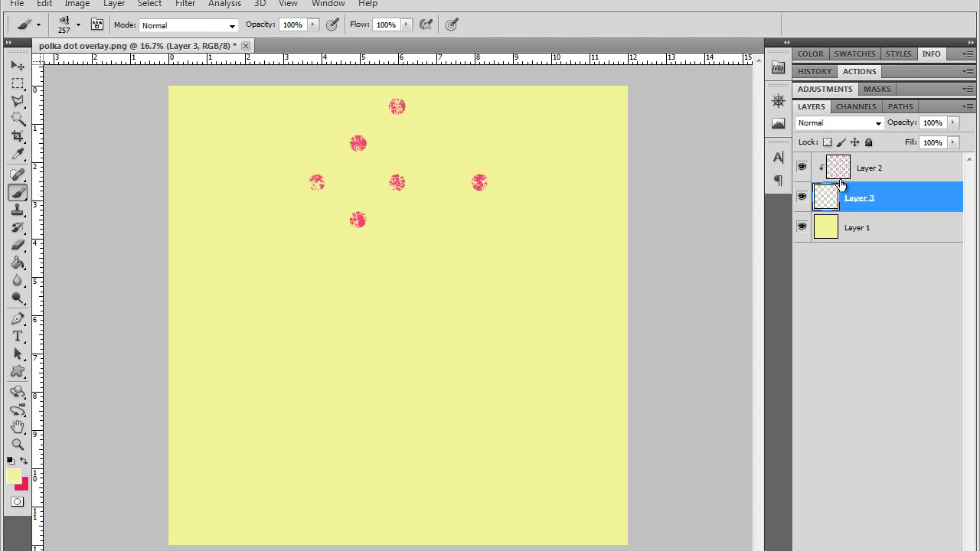
Release Layer 2's clipping mask and stamp sponge marks on Layer 3 over more dot positions
{"action": "left_click", "coordinate": [905, 169]}
{"action": "right_click", "coordinate": [905, 165]}
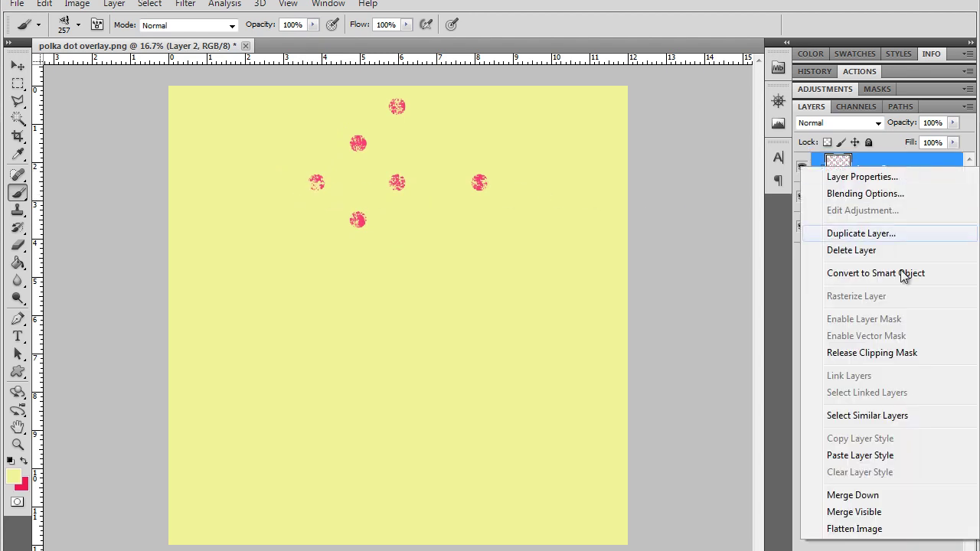
{"action": "left_click", "coordinate": [896, 353]}
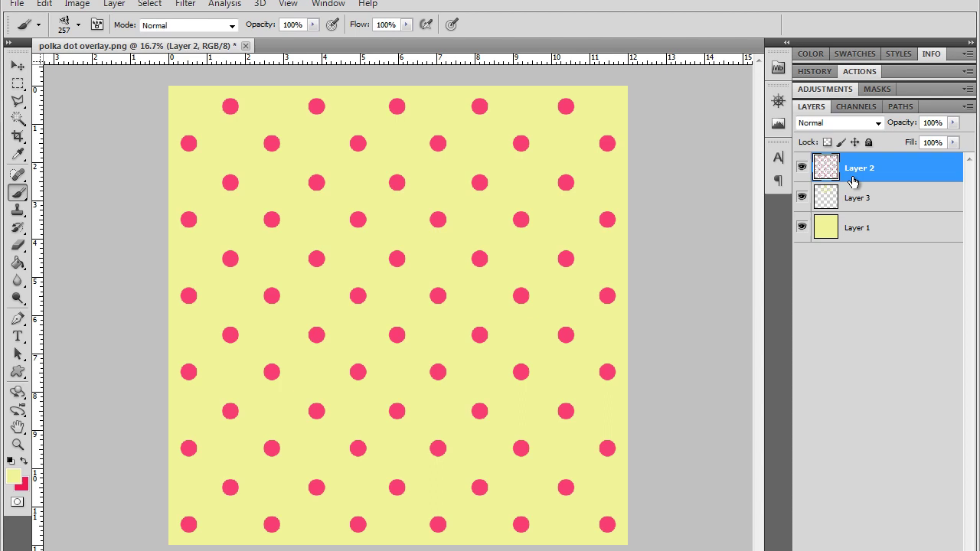
{"action": "left_click", "coordinate": [914, 200]}
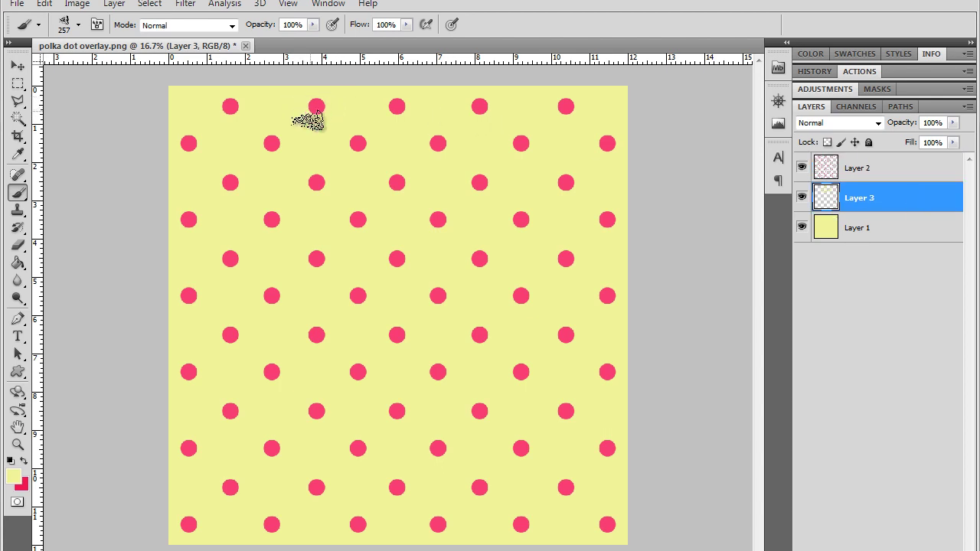
{"action": "mouse_move", "coordinate": [306, 126]}
{"action": "left_mouse_down"}
{"action": "mouse_move", "coordinate": [269, 134]}
{"action": "mouse_move", "coordinate": [266, 154]}
{"action": "mouse_move", "coordinate": [224, 113]}
{"action": "mouse_move", "coordinate": [228, 101]}
{"action": "mouse_move", "coordinate": [227, 112]}
{"action": "mouse_move", "coordinate": [193, 148]}
{"action": "left_mouse_up"}
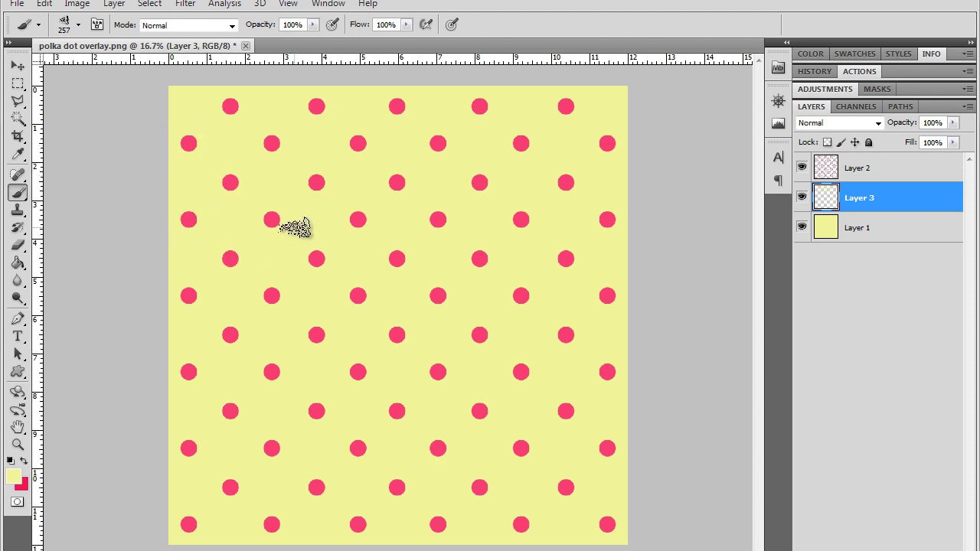
{"action": "mouse_move", "coordinate": [277, 217]}
{"action": "left_mouse_down"}
{"action": "mouse_move", "coordinate": [314, 253]}
{"action": "mouse_move", "coordinate": [345, 298]}
{"action": "mouse_move", "coordinate": [398, 247]}
{"action": "mouse_move", "coordinate": [425, 276]}
{"action": "mouse_move", "coordinate": [450, 284]}
{"action": "mouse_move", "coordinate": [441, 290]}
{"action": "mouse_move", "coordinate": [515, 230]}
{"action": "mouse_move", "coordinate": [523, 207]}
{"action": "mouse_move", "coordinate": [526, 221]}
{"action": "mouse_move", "coordinate": [490, 228]}
{"action": "left_mouse_up"}
Clip Layer 2 back onto Layer 3 and stamp another grungy dot between existing dots
{"action": "left_click", "coordinate": [898, 175]}
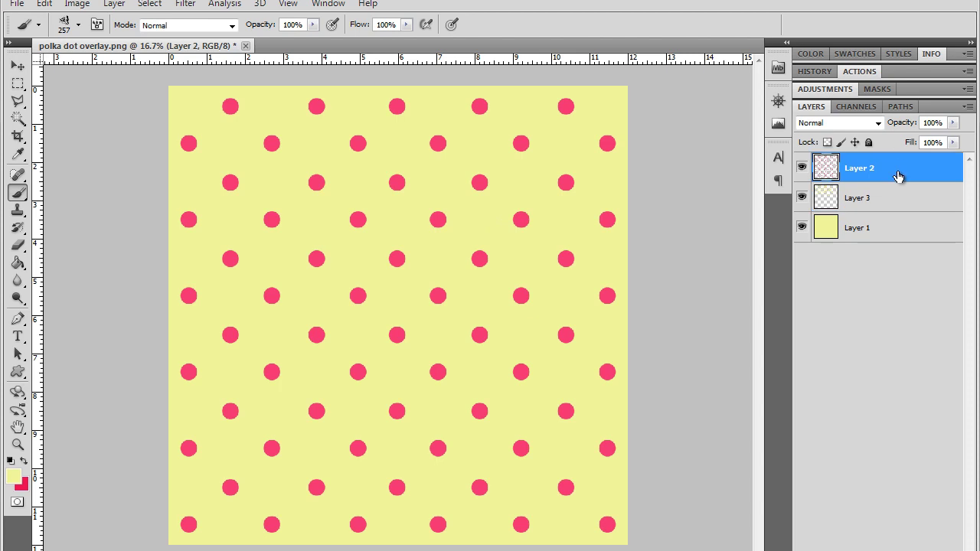
{"action": "right_click", "coordinate": [897, 175]}
{"action": "left_click", "coordinate": [882, 358]}
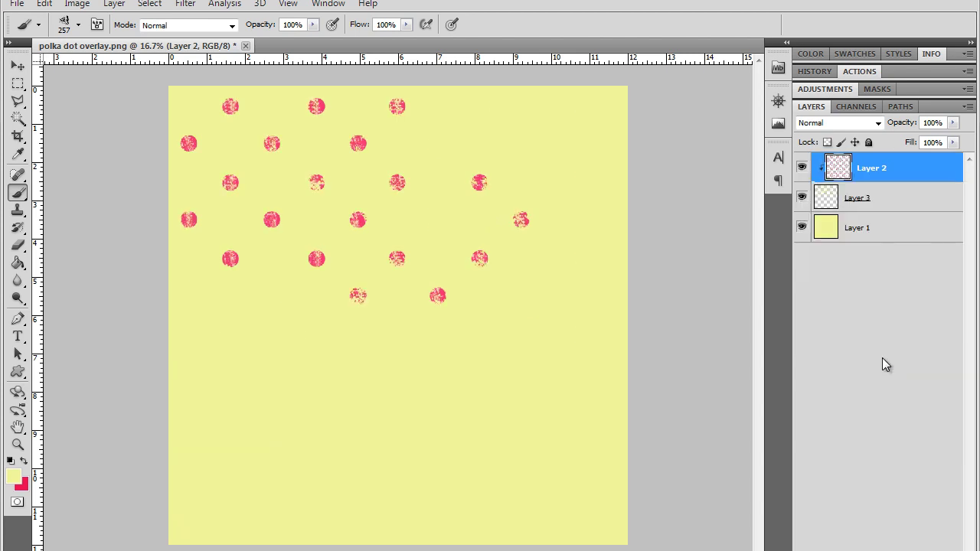
{"action": "left_click", "coordinate": [932, 203]}
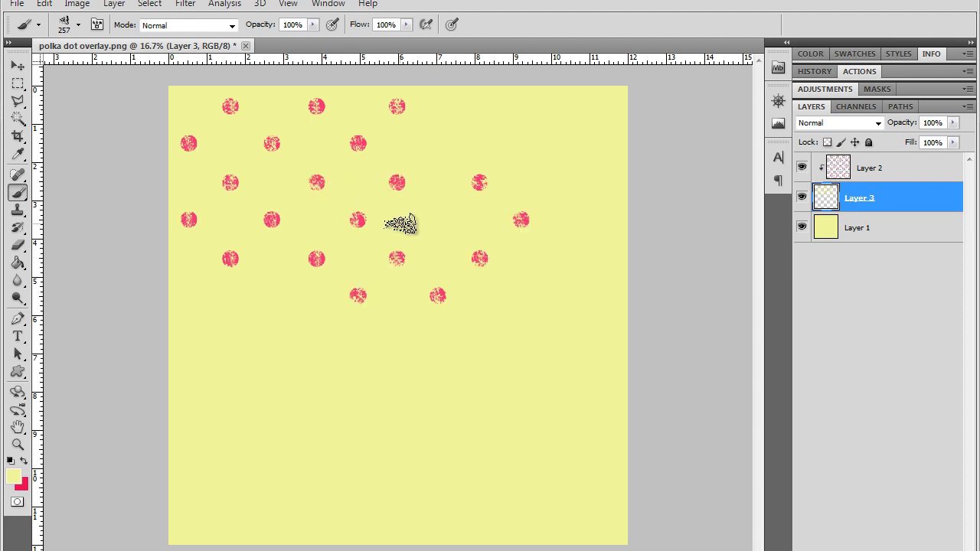
{"action": "left_click", "coordinate": [437, 220]}
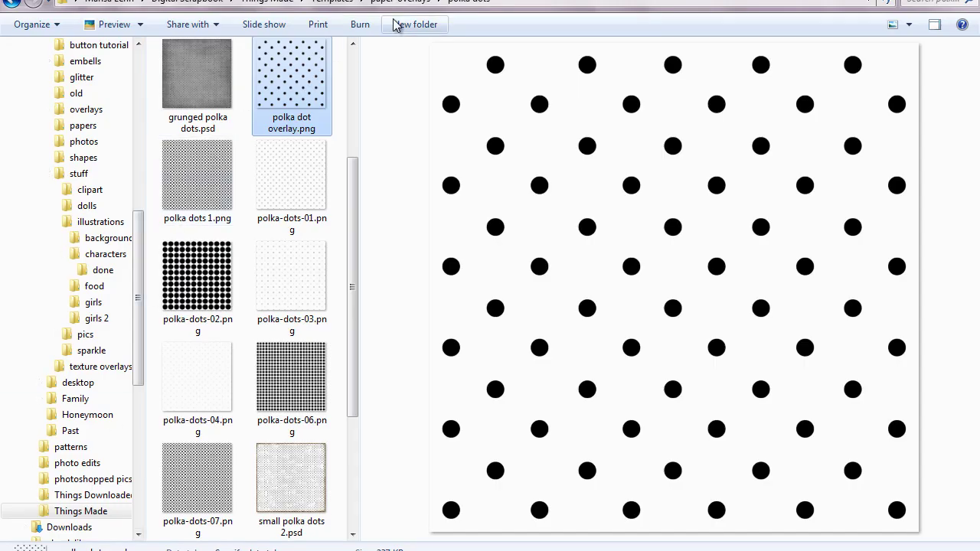
Browse to Digital Scrapbook > Pages > 2010-07, korea > texture overlays and drag texture1.jpg into Photoshop
{"action": "left_click", "coordinate": [191, 3]}
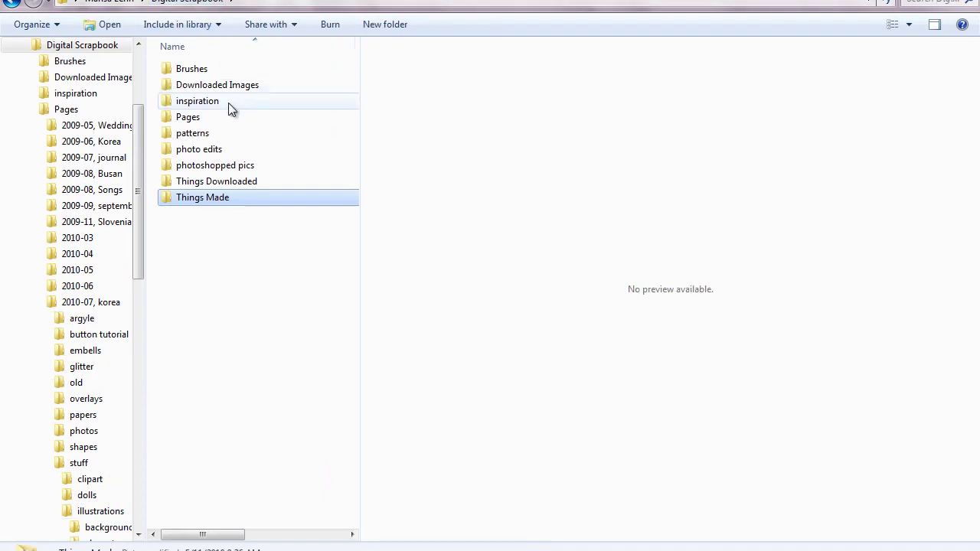
{"action": "double_click", "coordinate": [226, 116]}
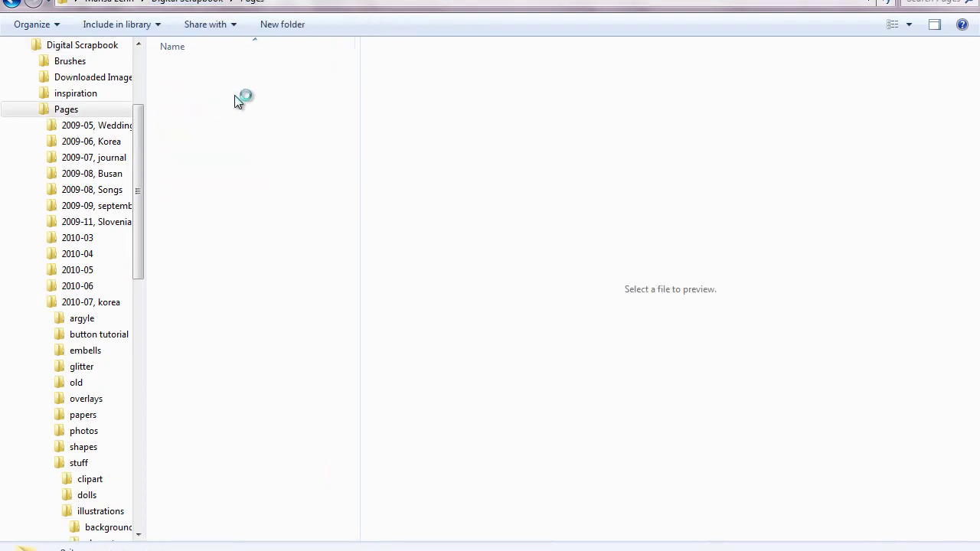
{"action": "double_click", "coordinate": [241, 246]}
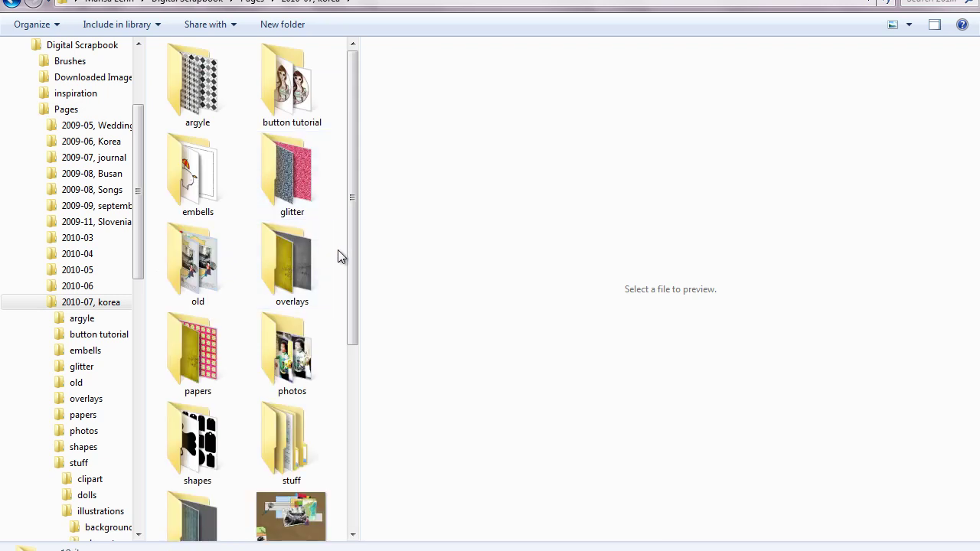
{"action": "left_click_drag", "start_coordinate": [352, 253], "coordinate": [354, 336]}
{"action": "double_click", "coordinate": [192, 359]}
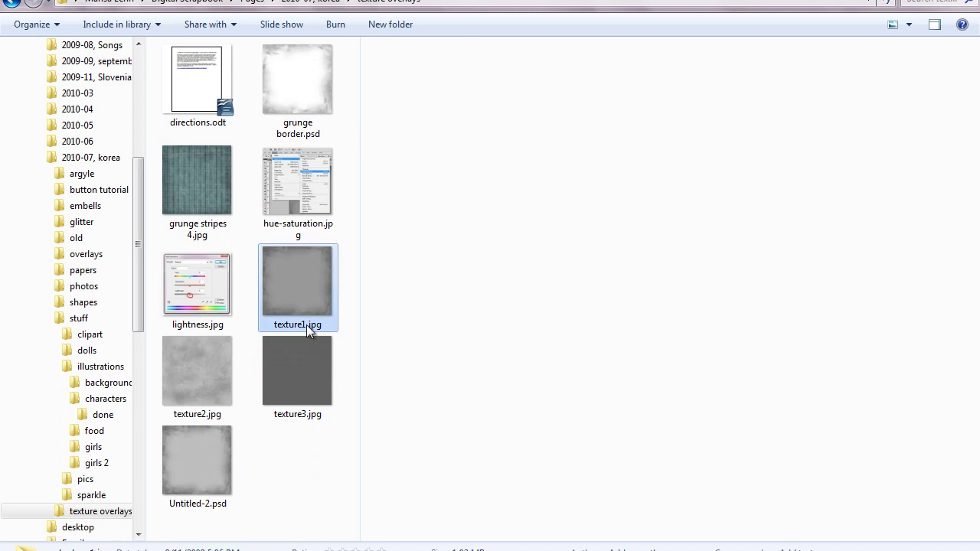
{"action": "left_click_drag", "start_coordinate": [306, 324], "coordinate": [340, 334]}
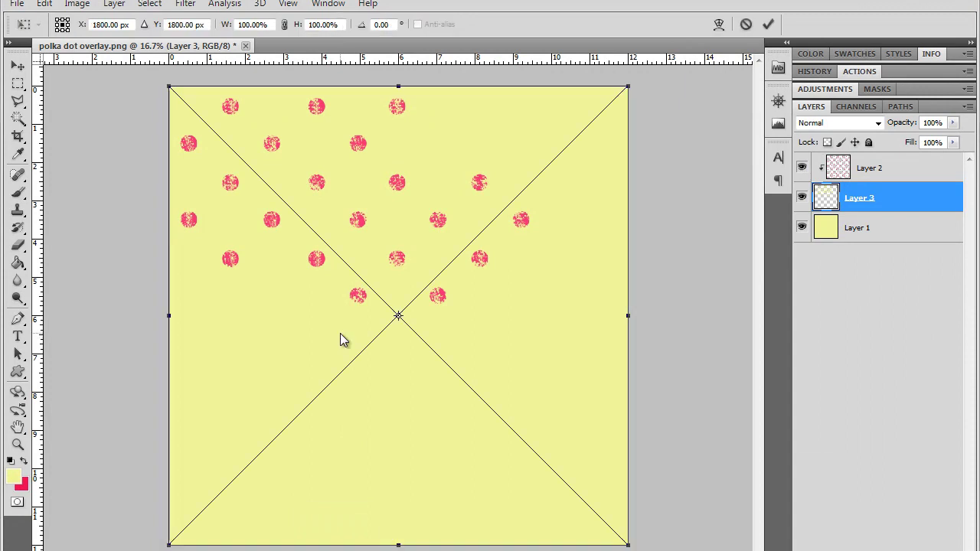
Commit the placed texture1 image and move its layer to the top of the stack
{"action": "key", "text": "Return"}
{"action": "key", "text": "b"}
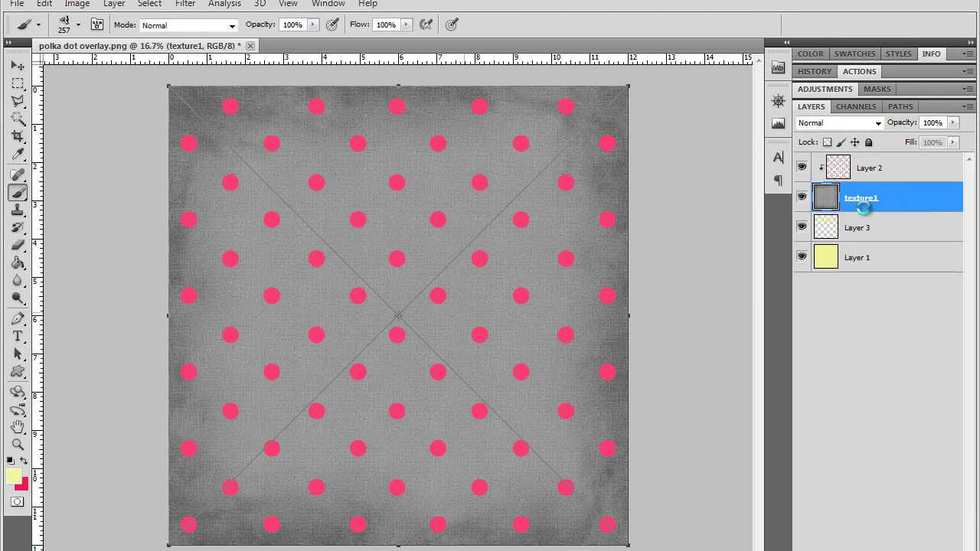
{"action": "left_click_drag", "start_coordinate": [894, 209], "coordinate": [900, 162]}
Clip Layer 2 onto Layer 3 again, then select the texture1 layer
{"action": "left_click", "coordinate": [897, 193]}
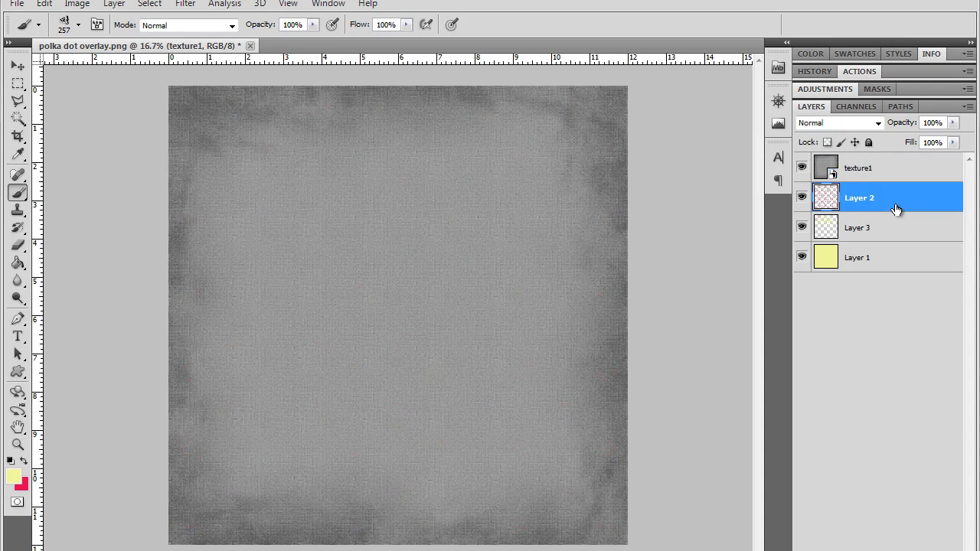
{"action": "right_click", "coordinate": [901, 202]}
{"action": "left_click", "coordinate": [898, 388]}
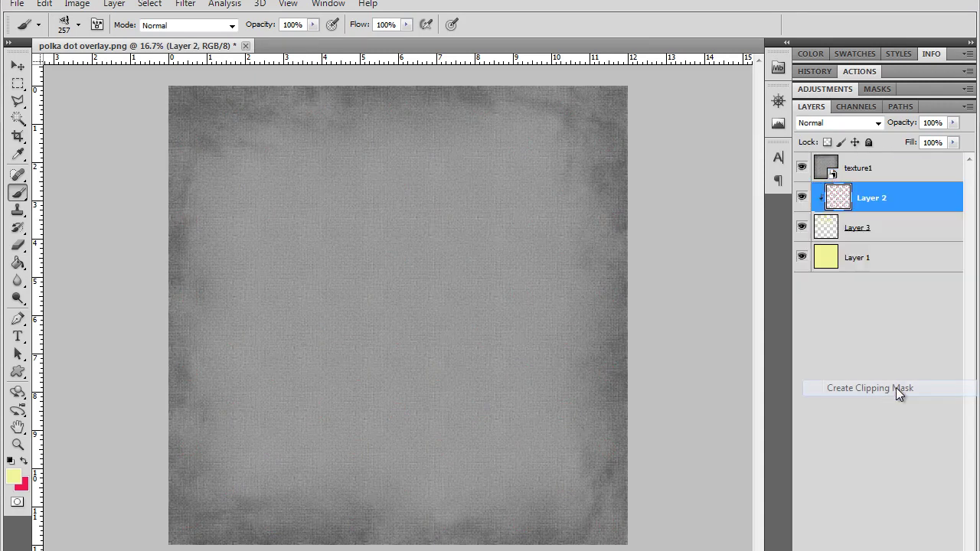
{"action": "left_click", "coordinate": [898, 172]}
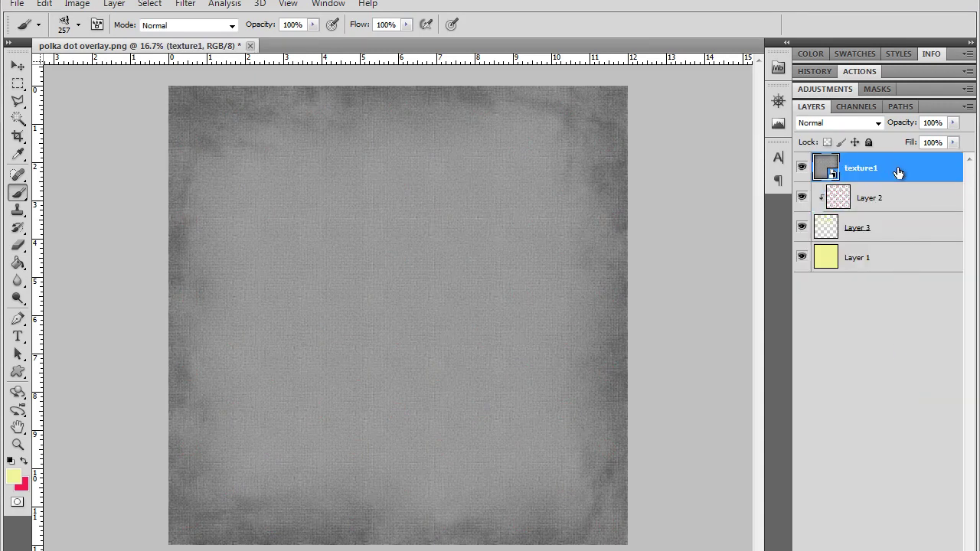
Set the texture1 layer's blend mode to Overlay
{"action": "left_click", "coordinate": [878, 123]}
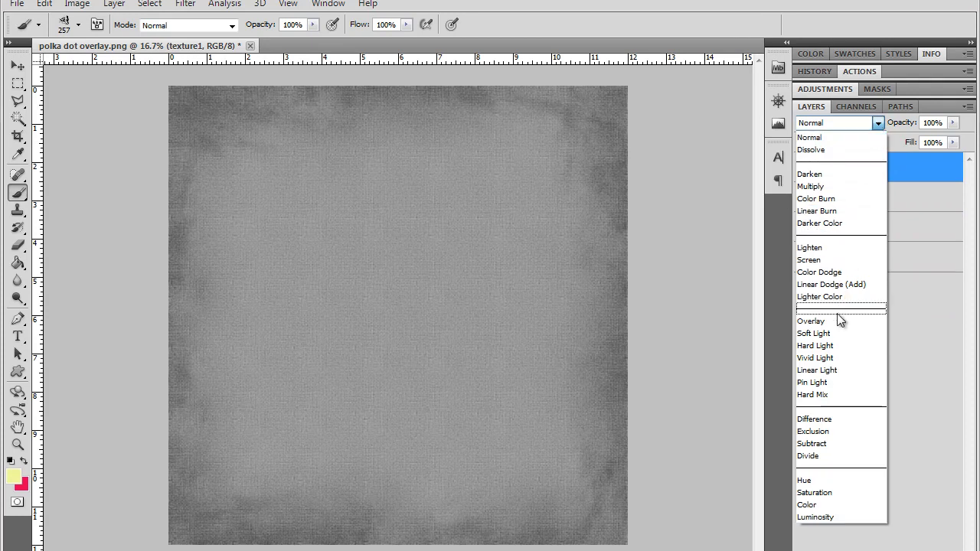
{"action": "left_click", "coordinate": [838, 321]}
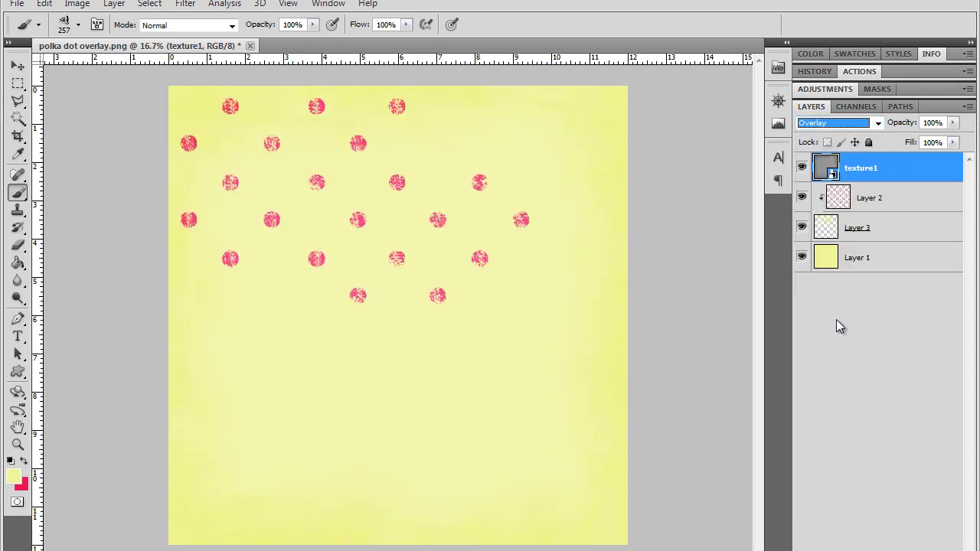
{"action": "left_click", "coordinate": [836, 322]}
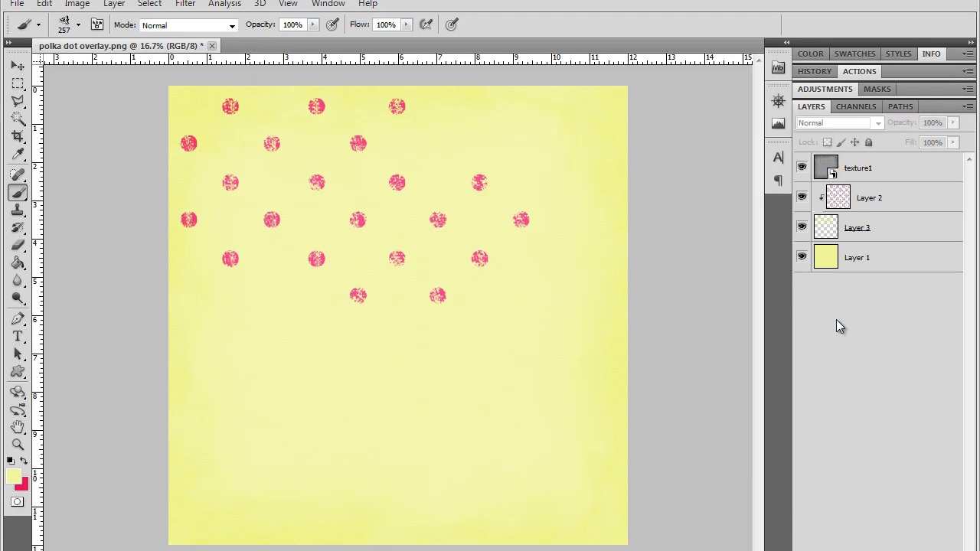